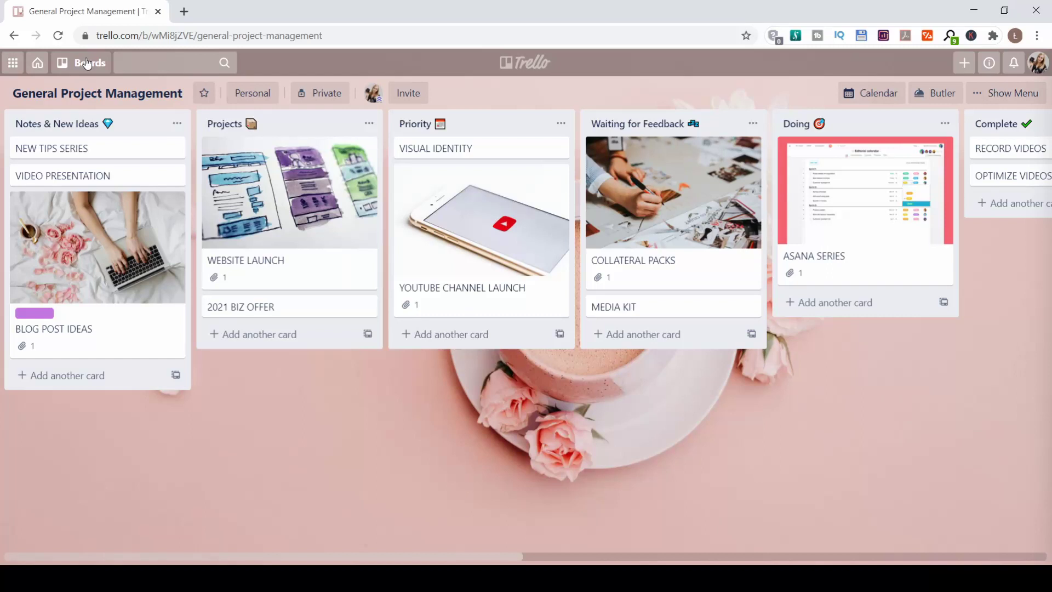
# Step: Switch from Trello's boards list to the Photography Business board
pyautogui.click(87, 64)
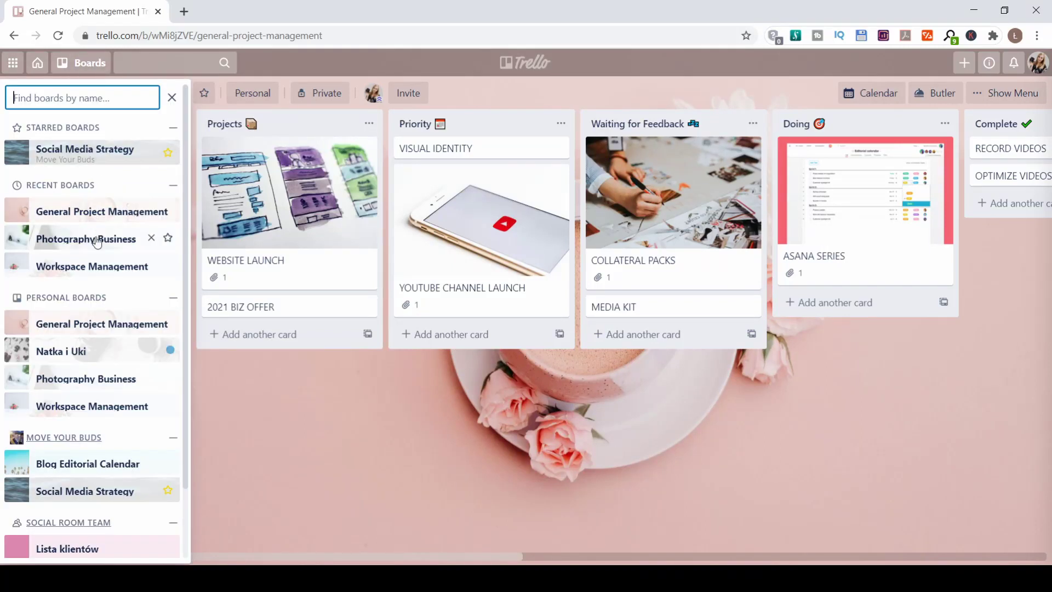
pyautogui.click(97, 240)
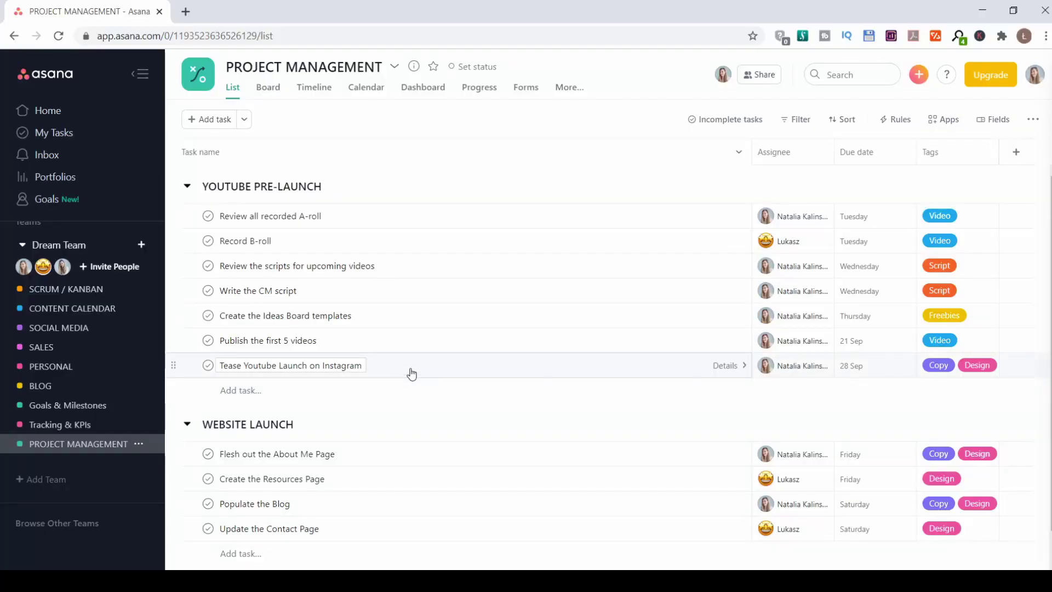
# Step: View the Tease Youtube Launch on Instagram task details, then the SOCIAL MEDIA task list
pyautogui.click(411, 373)
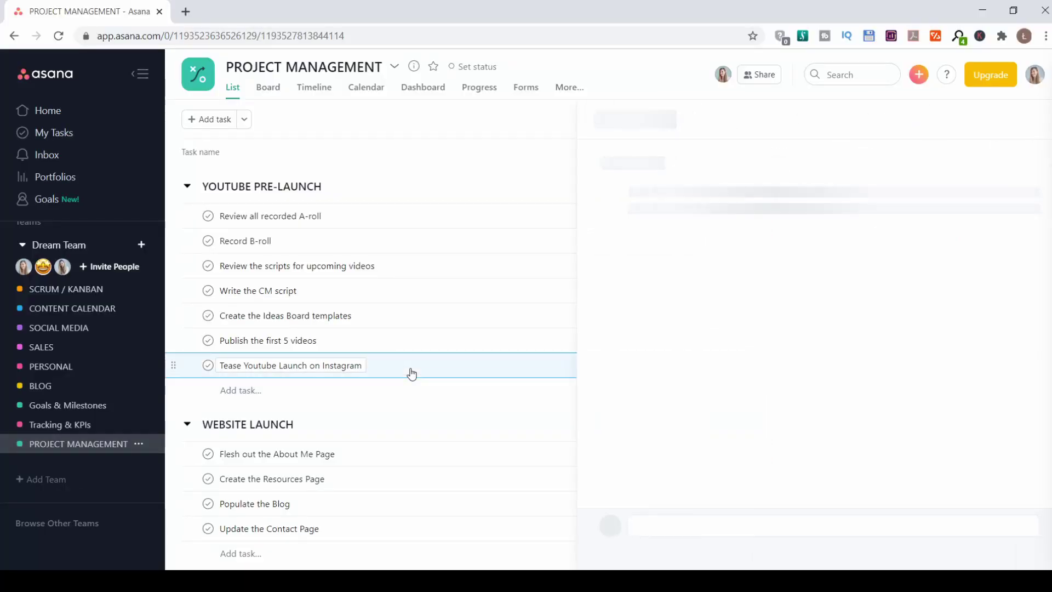
pyautogui.click(81, 328)
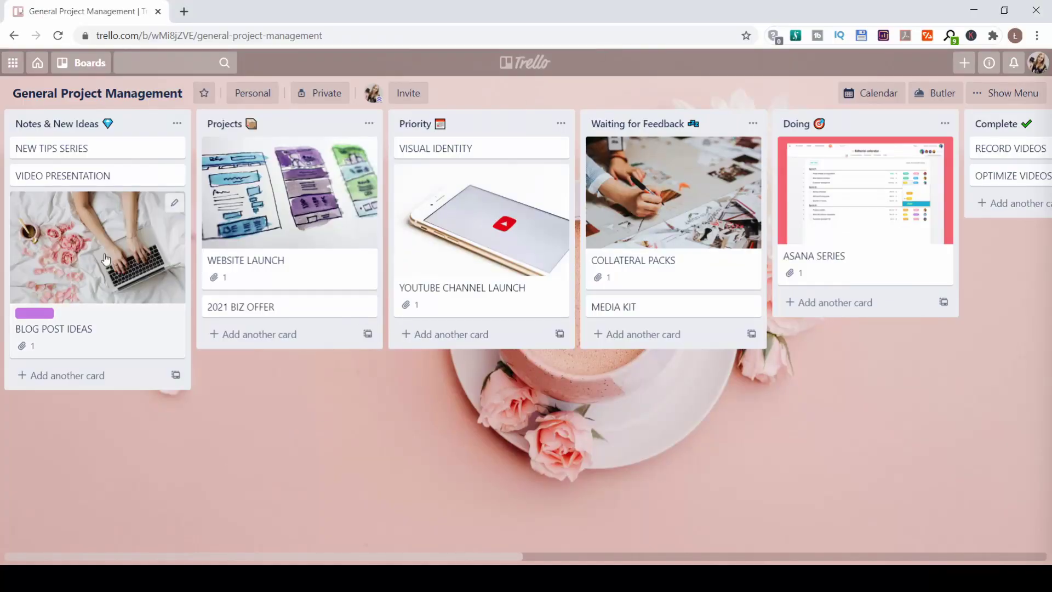
# Step: Open Trello's boards drawer, then show Asana's PROJECT MANAGEMENT tasks as a list
pyautogui.click(80, 64)
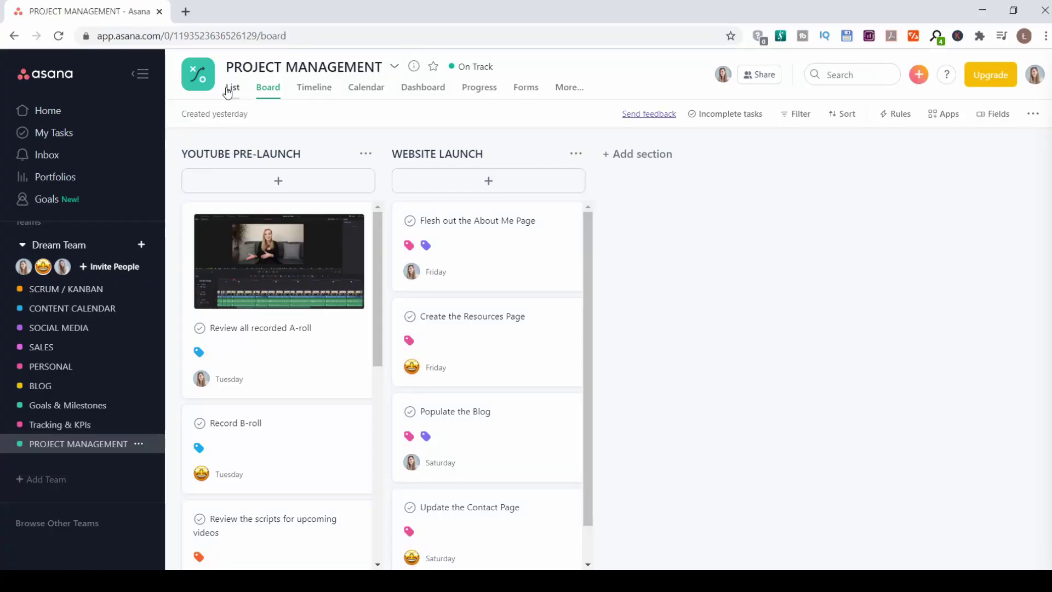
pyautogui.click(233, 89)
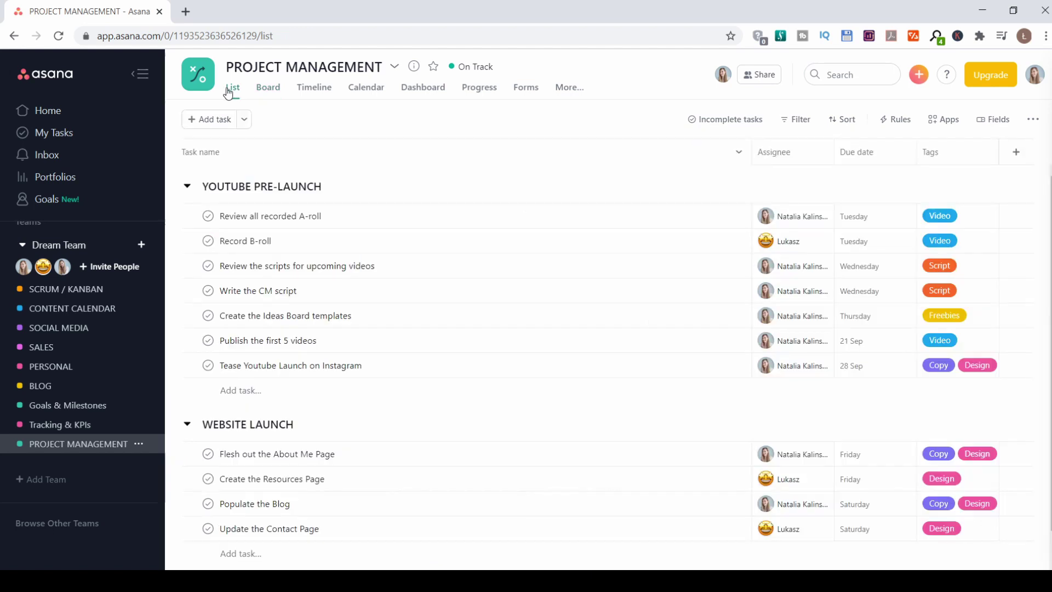
# Step: Show PROJECT MANAGEMENT on the September 2020 calendar, then its Progress status page
pyautogui.click(366, 96)
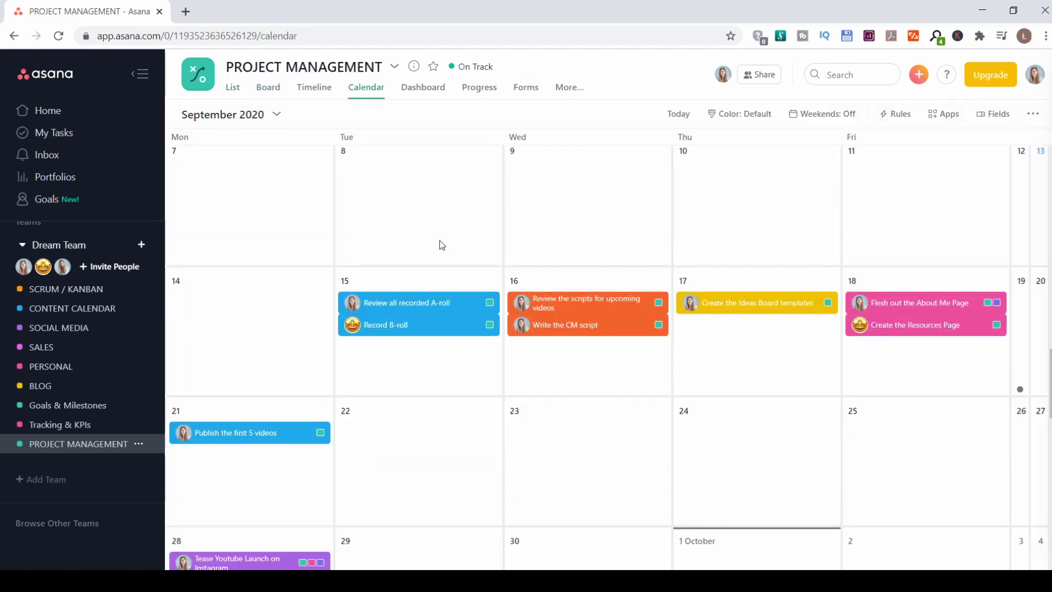
pyautogui.scroll(-1, 439, 240)
pyautogui.click(472, 92)
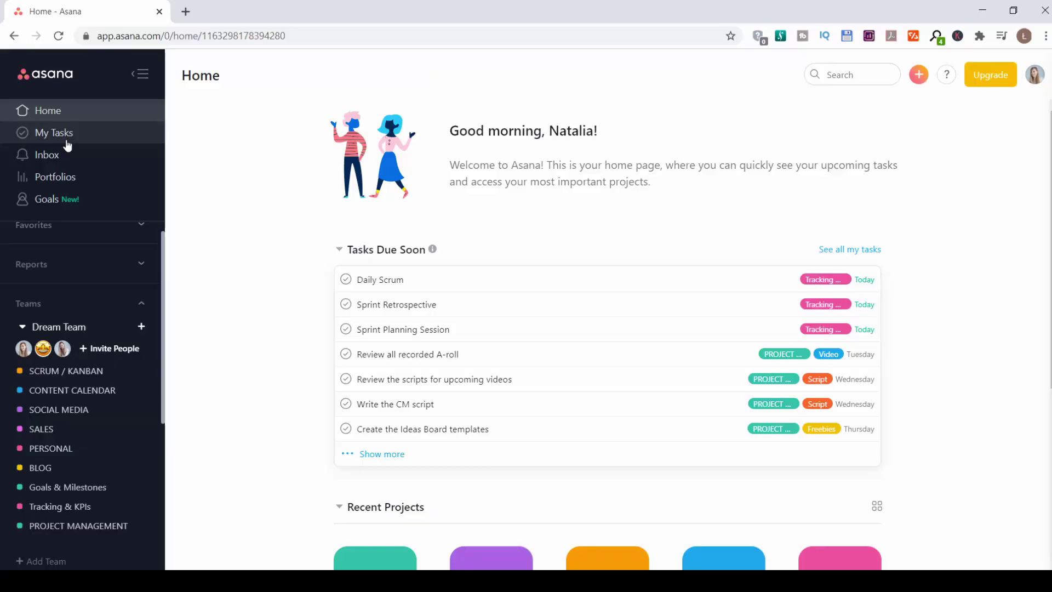
pyautogui.click(67, 138)
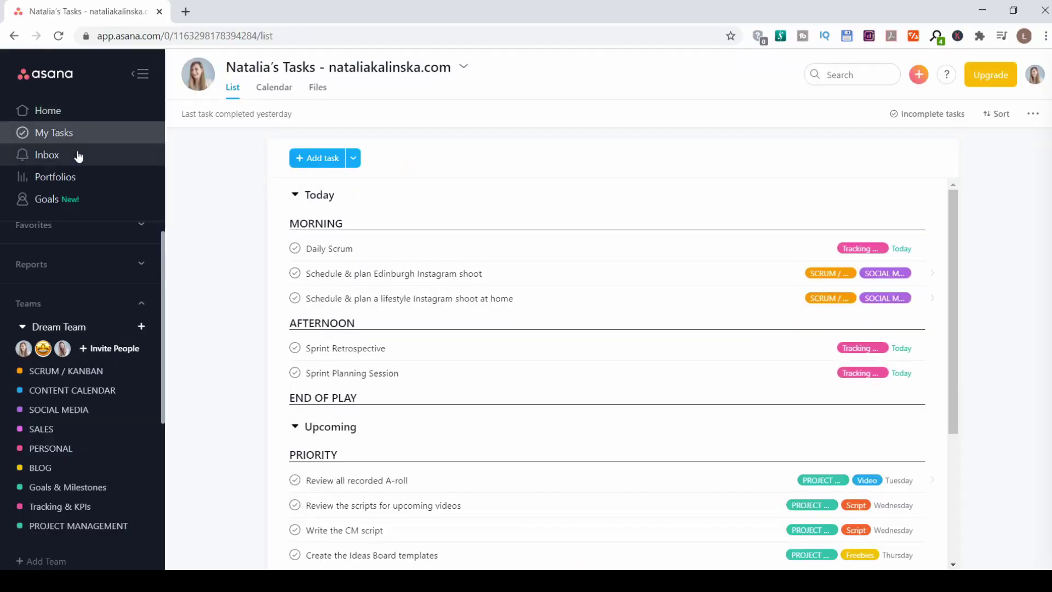
# Step: Scroll through My Tasks and display them on the September 2020 monthly calendar
pyautogui.scroll(-4, 567, 251)
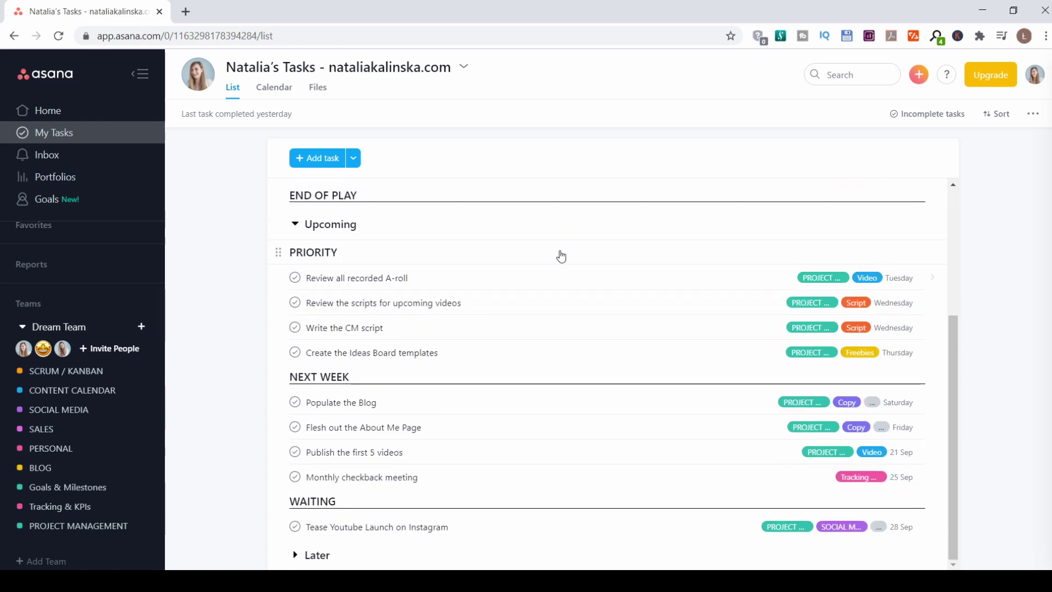
pyautogui.scroll(4, 568, 295)
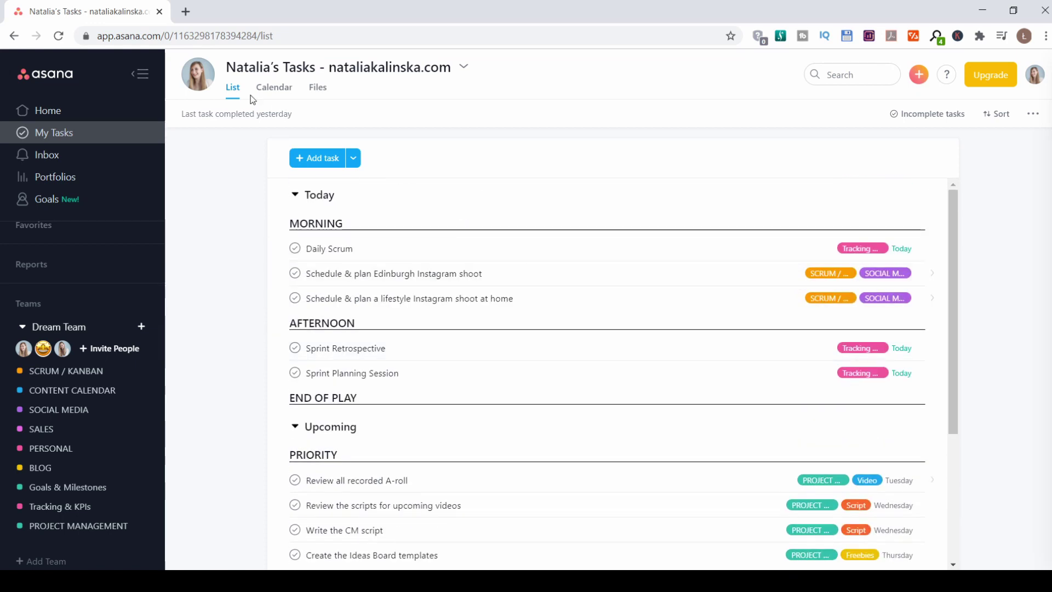
pyautogui.click(273, 97)
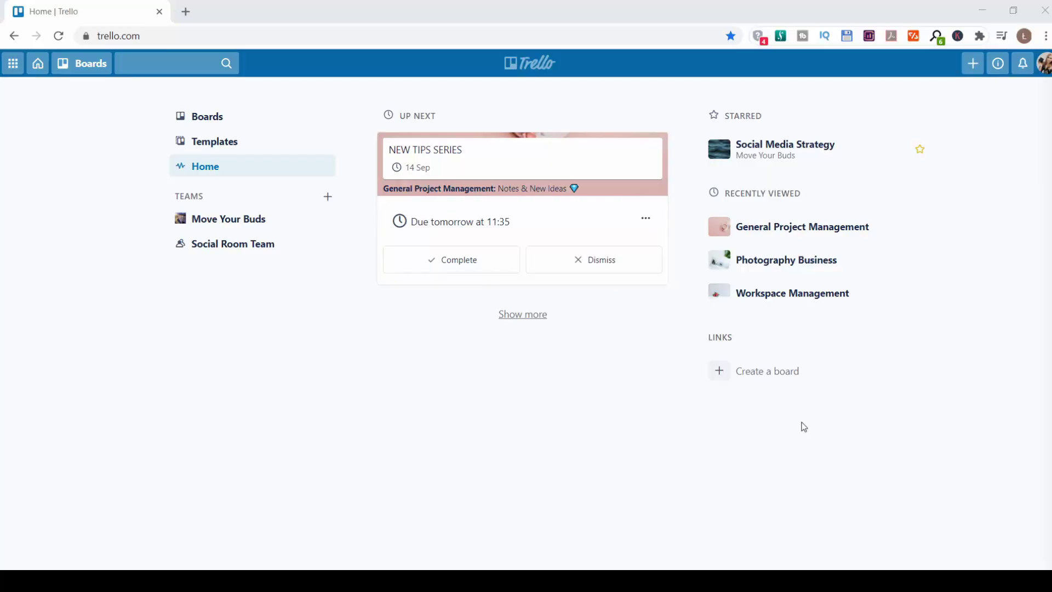
# Step: Expand Trello's Up Next list with Show more and scroll through the upcoming cards
pyautogui.click(522, 313)
pyautogui.scroll(-4, 543, 314)
pyautogui.scroll(4, 555, 327)
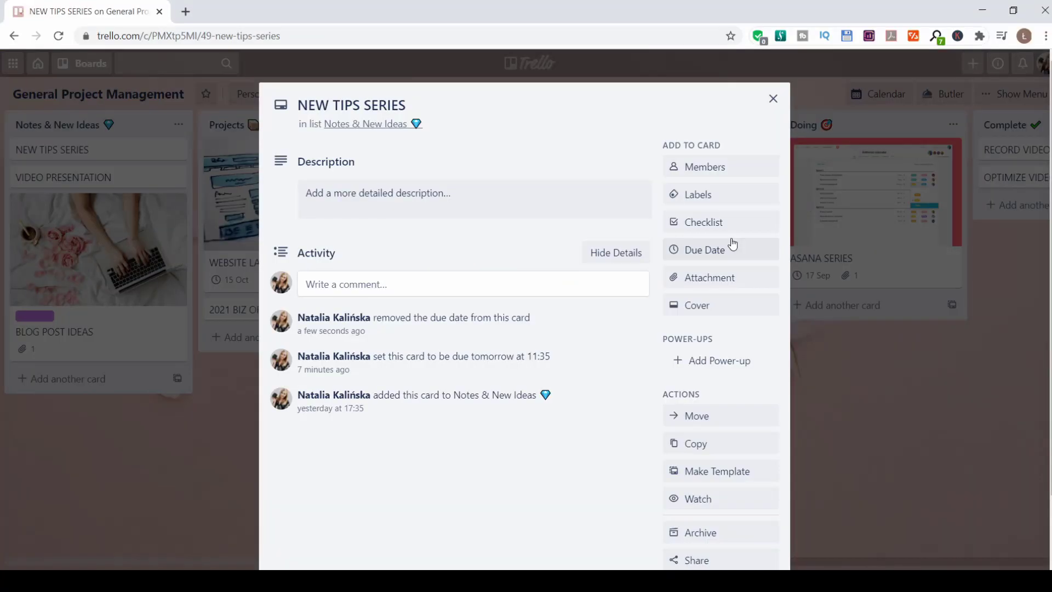
# Step: Save a 14/9/2020 due date on NEW TIPS SERIES, then open and close Members
pyautogui.click(732, 246)
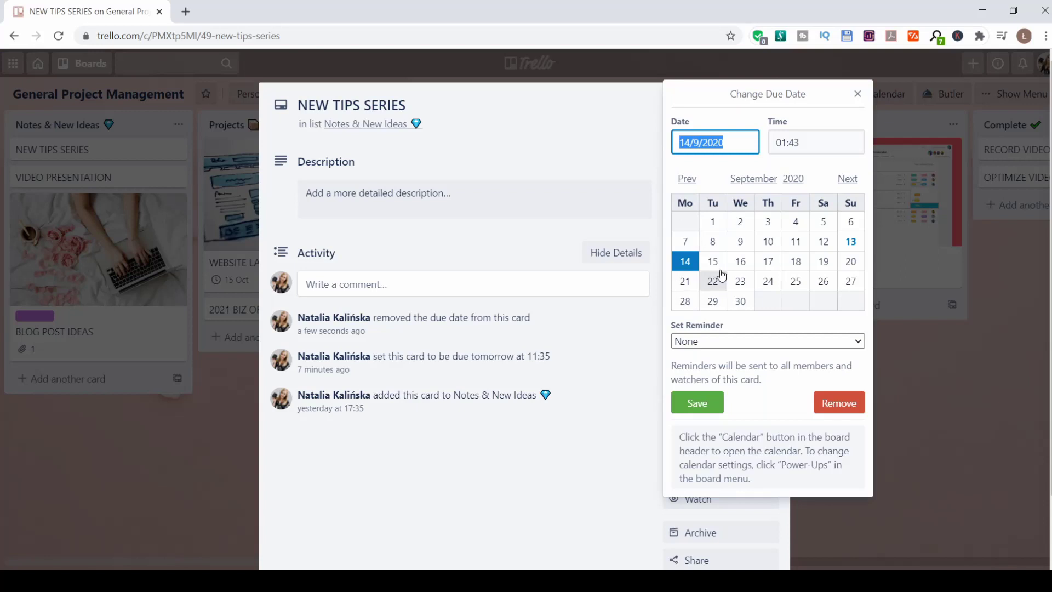
pyautogui.click(708, 404)
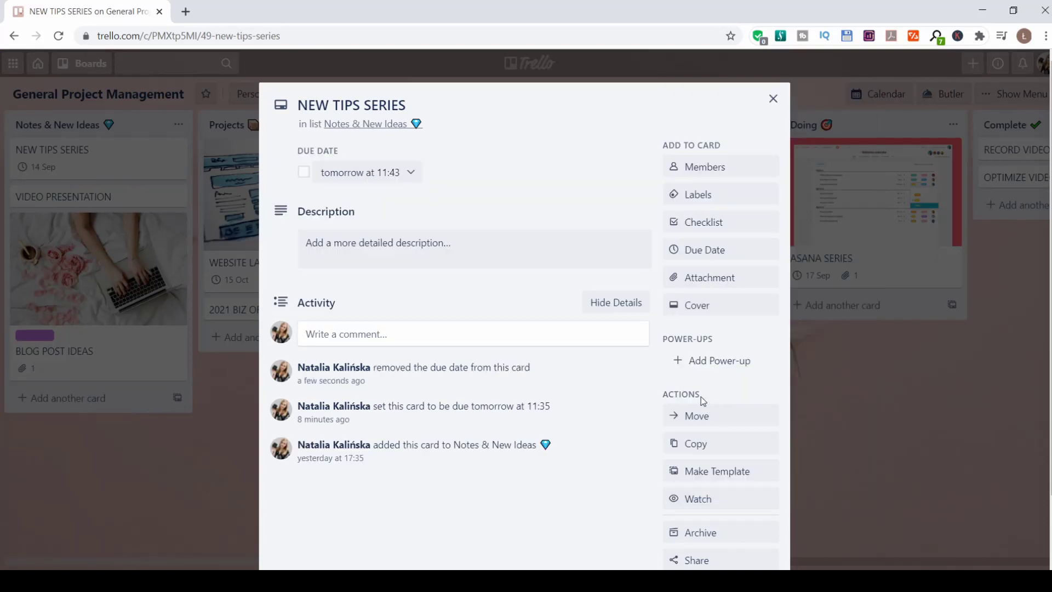
pyautogui.click(728, 175)
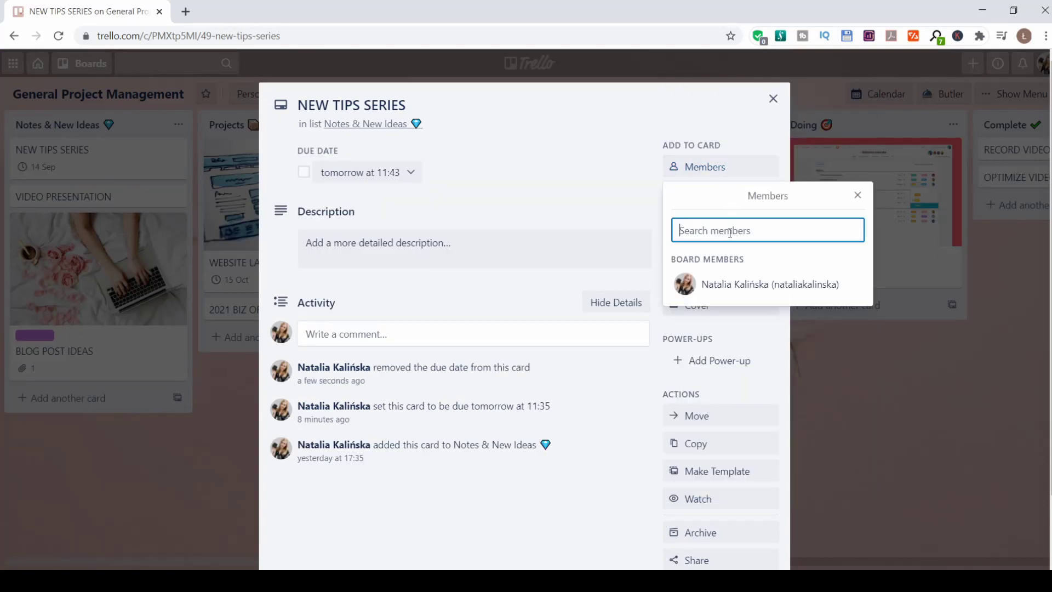
pyautogui.click(519, 202)
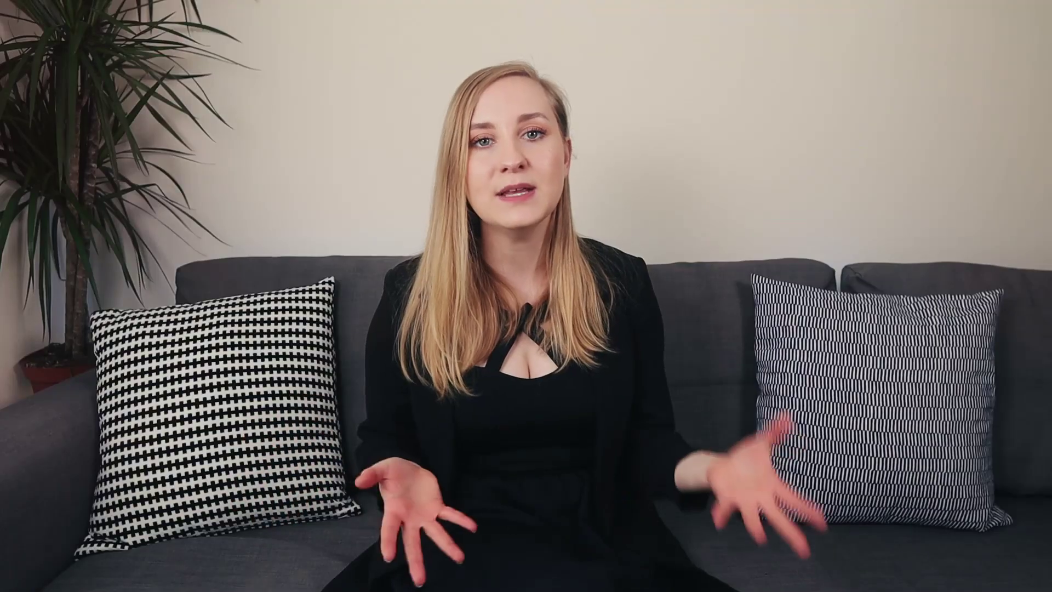
pyautogui.click(821, 214)
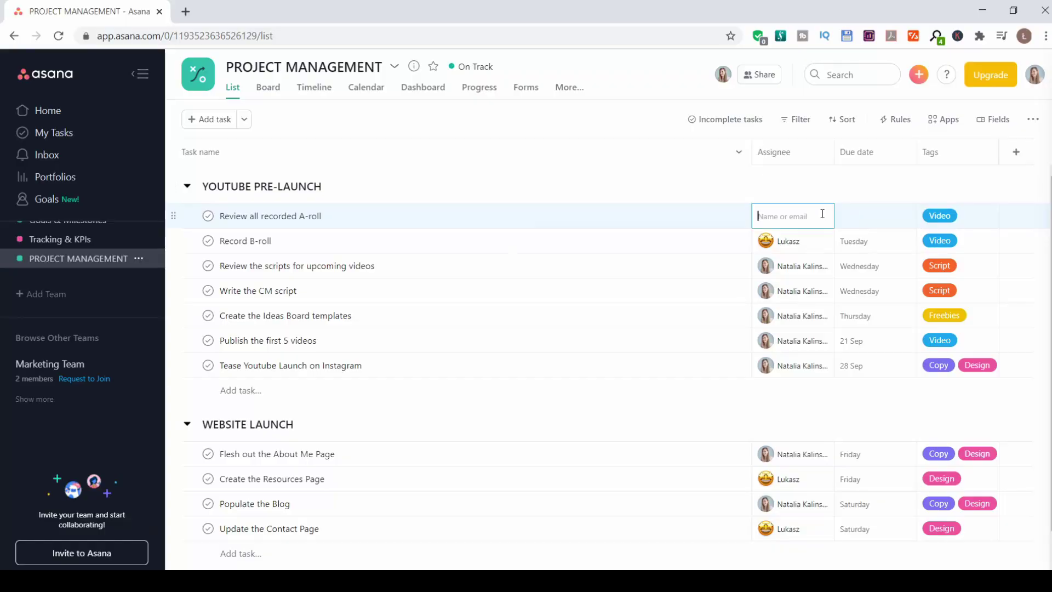
pyautogui.click(727, 252)
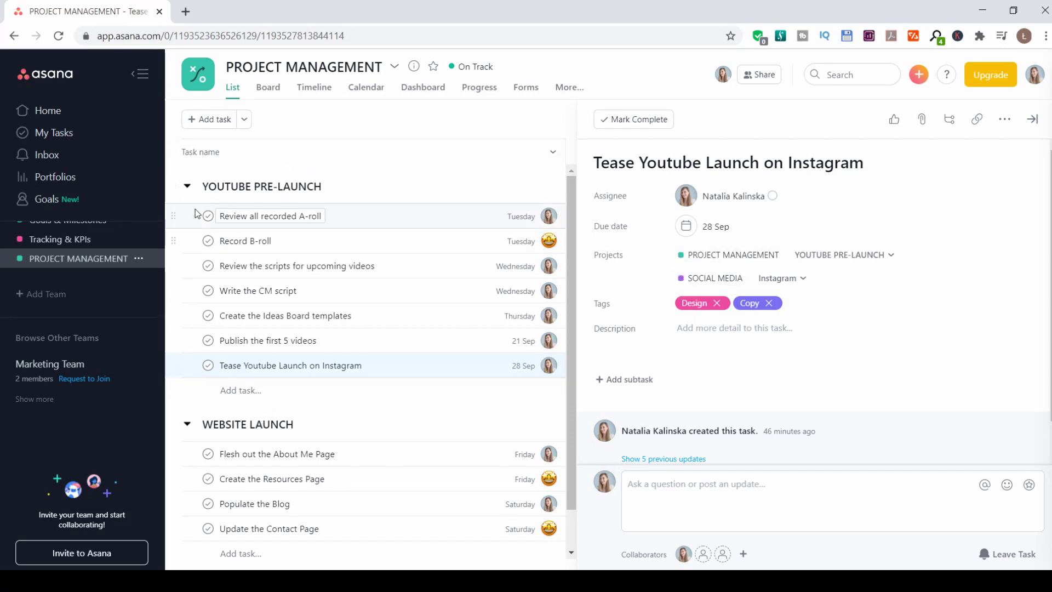
pyautogui.click(186, 187)
pyautogui.click(187, 186)
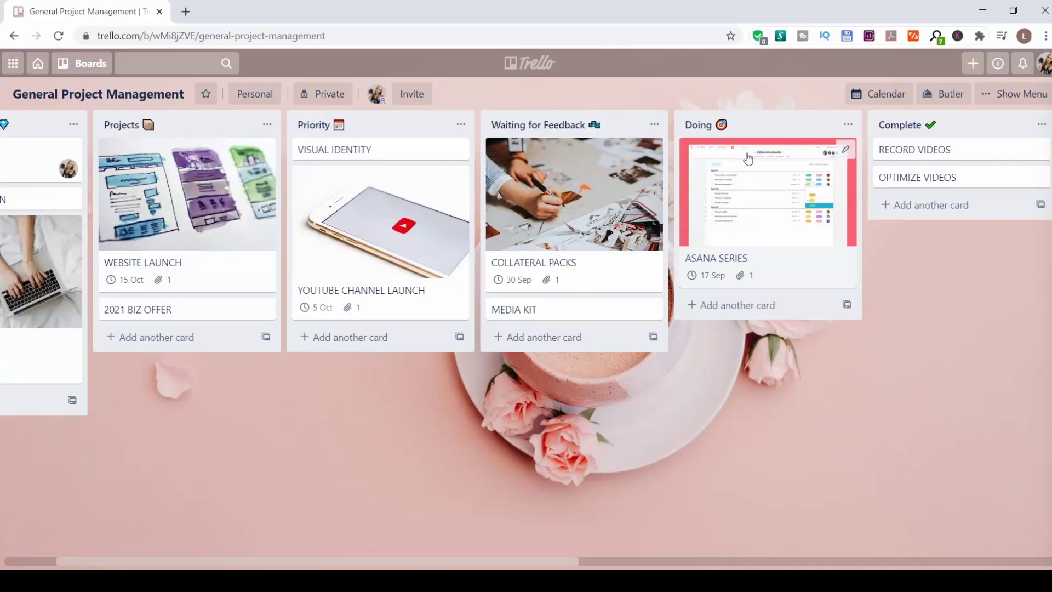
pyautogui.moveTo(747, 157); pyautogui.dragTo(976, 240)
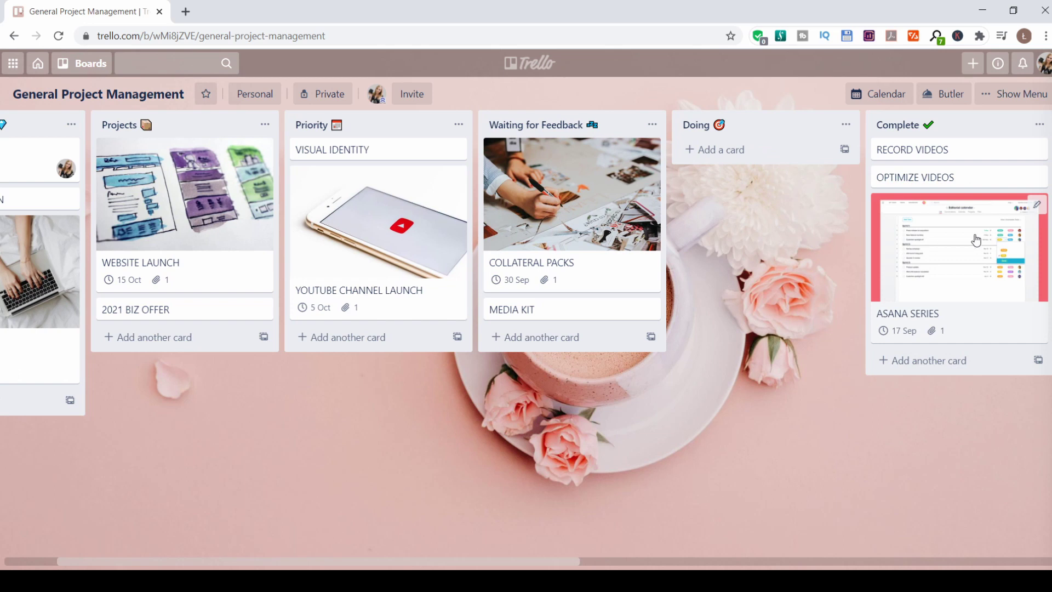
# Step: Archive the ASANA SERIES card from the Complete list and return to the board
pyautogui.click(994, 227)
pyautogui.scroll(-5, 695, 404)
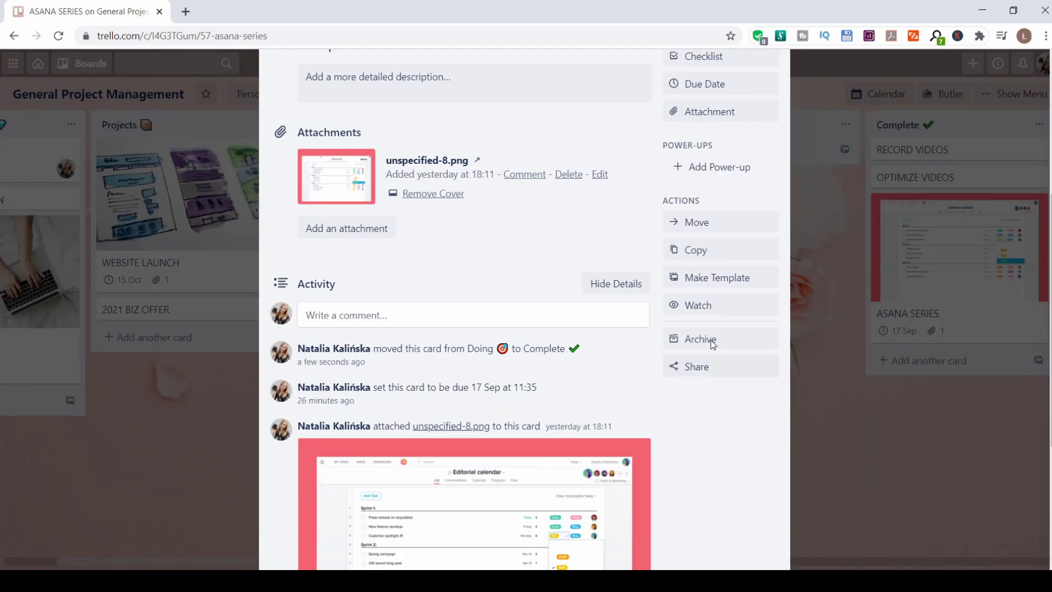
pyautogui.click(717, 339)
pyautogui.click(883, 351)
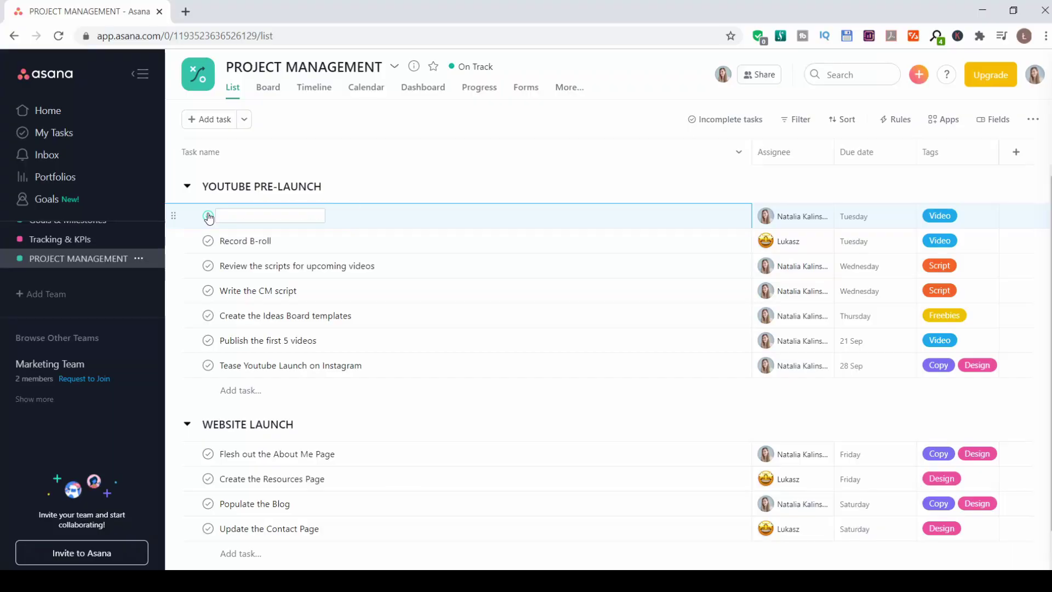
pyautogui.click(208, 217)
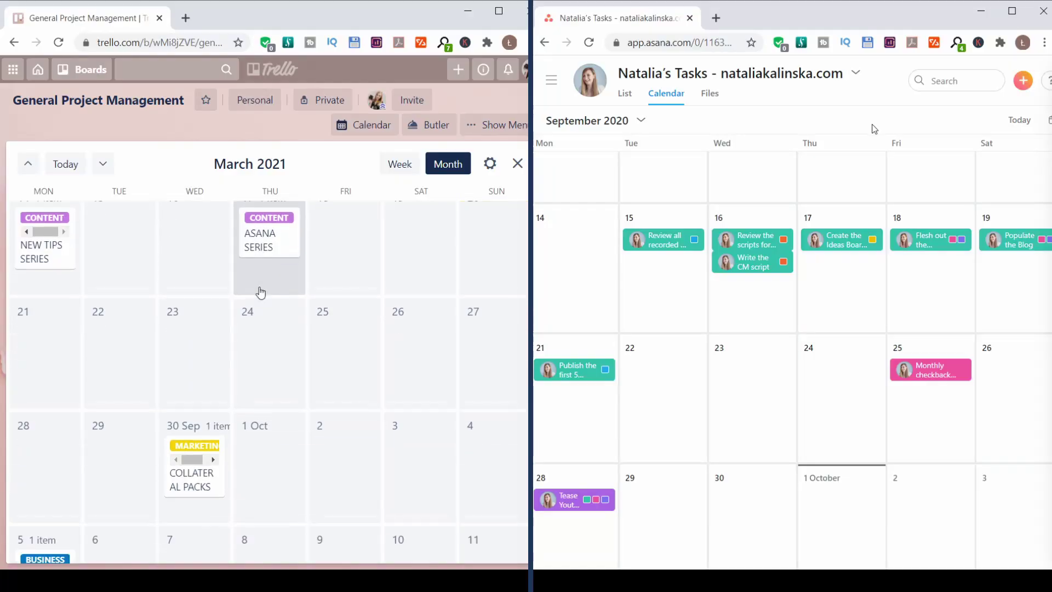
pyautogui.scroll(-3, 260, 291)
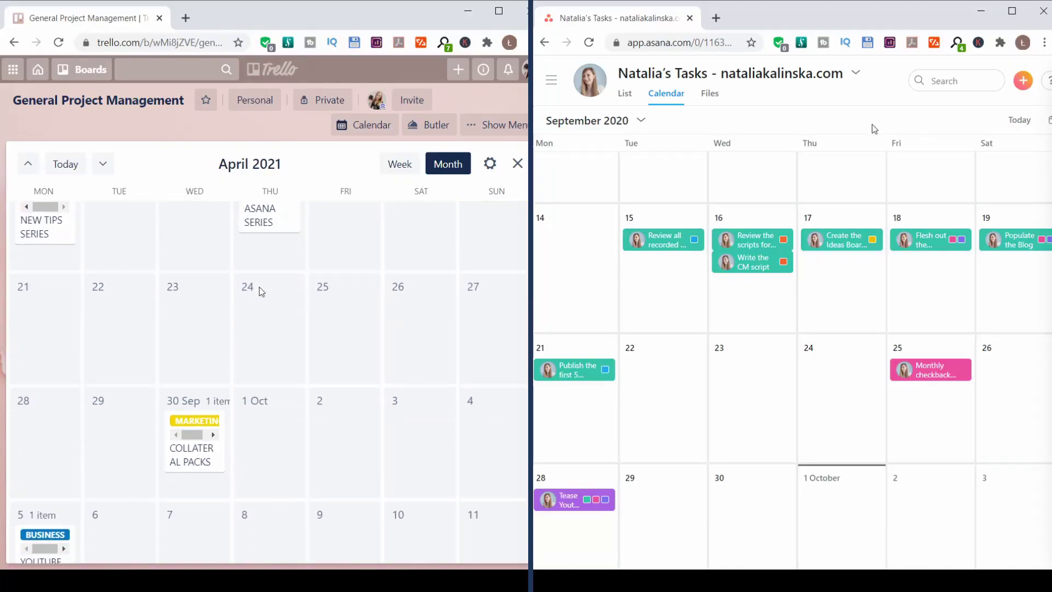
pyautogui.scroll(3, 868, 231)
pyautogui.click(202, 415)
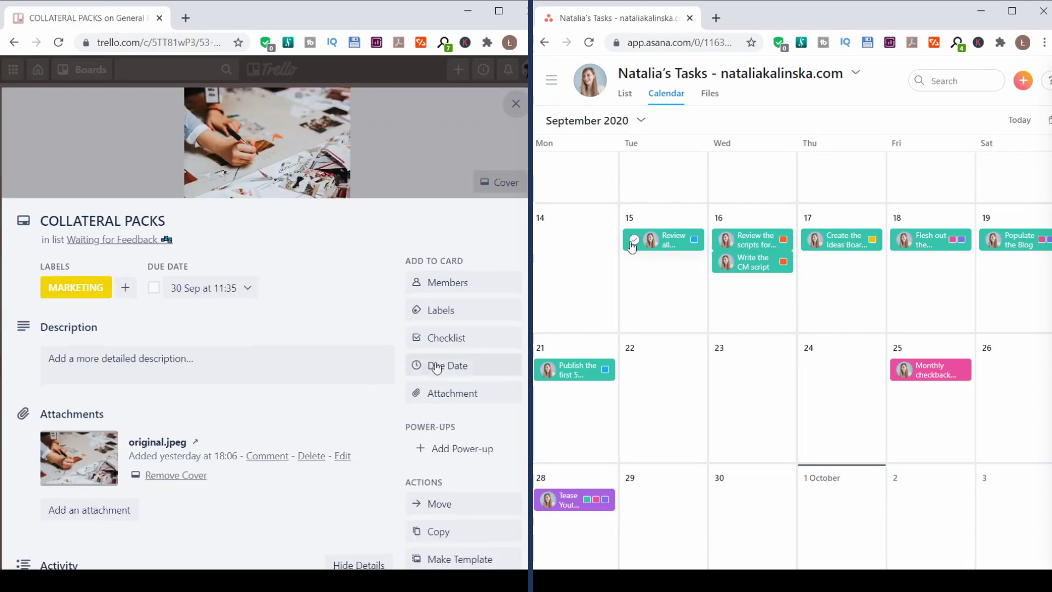
pyautogui.scroll(-4, 433, 366)
pyautogui.scroll(4, 470, 153)
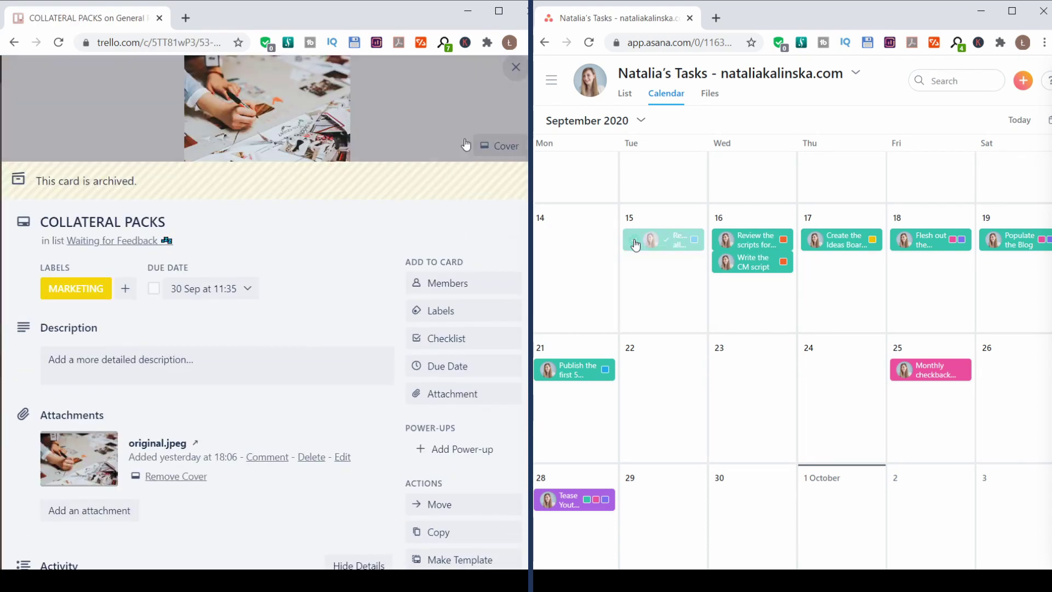
pyautogui.click(514, 70)
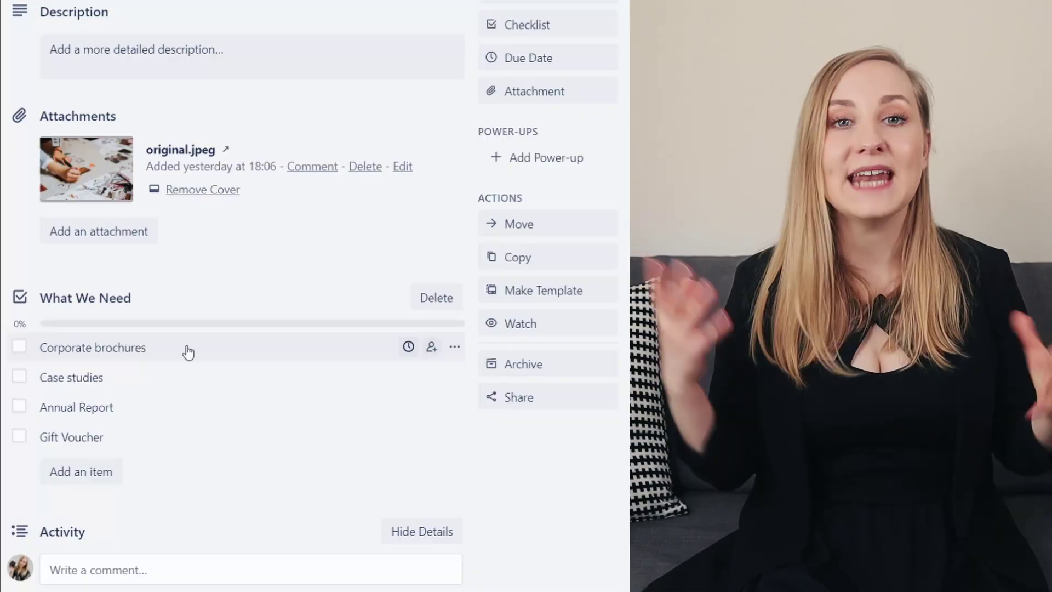
# Step: Mark the Corporate brochures item in the What We Need checklist as complete
pyautogui.click(237, 342)
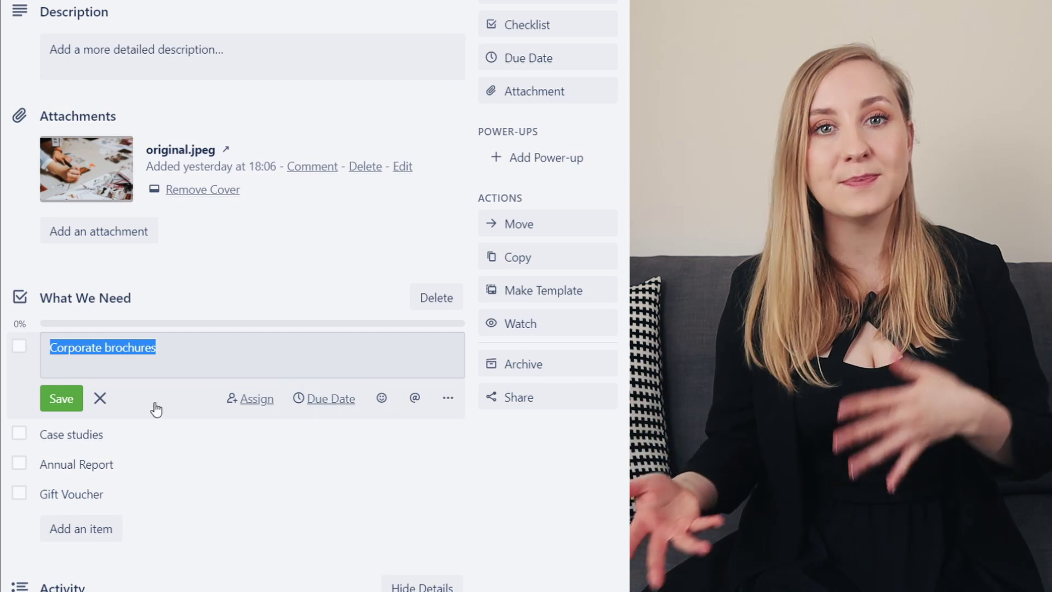
pyautogui.click(20, 347)
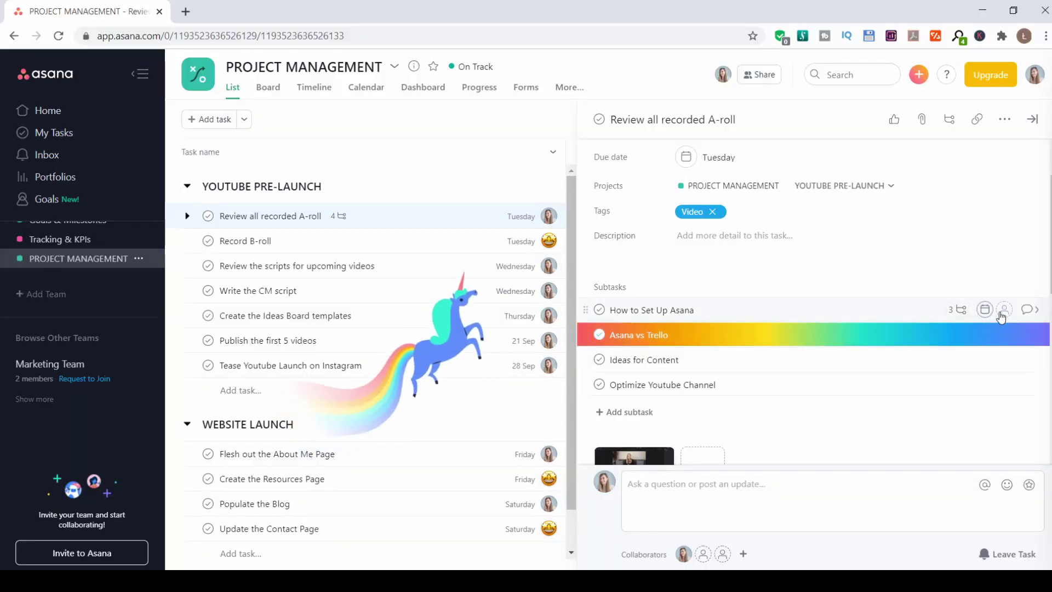
# Step: Assign the How to Set Up Asana subtask to yourself and begin its description with 'Hey, the'
pyautogui.click(1027, 310)
pyautogui.scroll(-2, 733, 326)
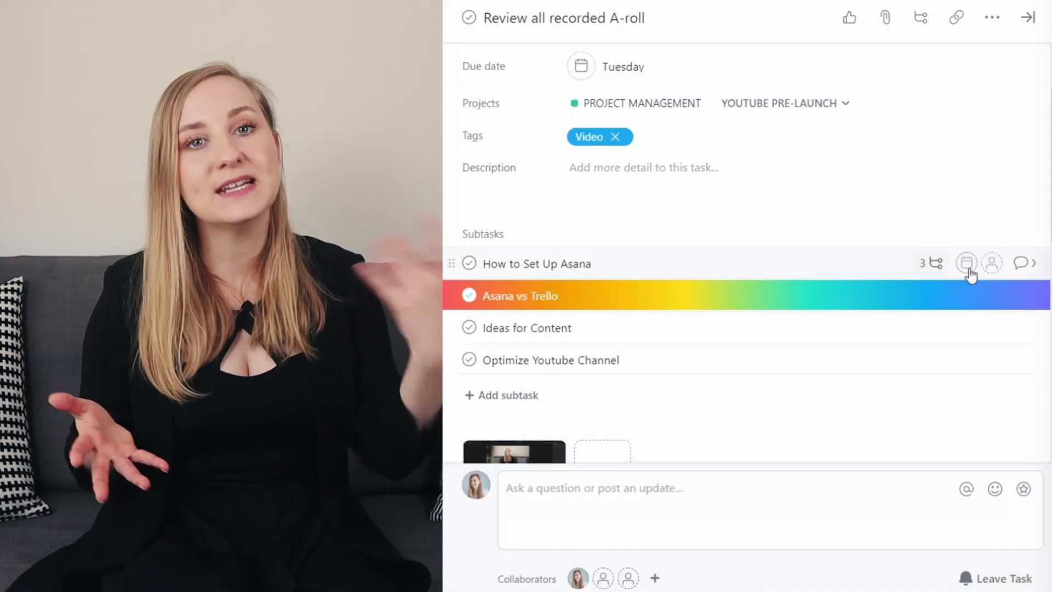
pyautogui.click(1030, 263)
pyautogui.click(624, 163)
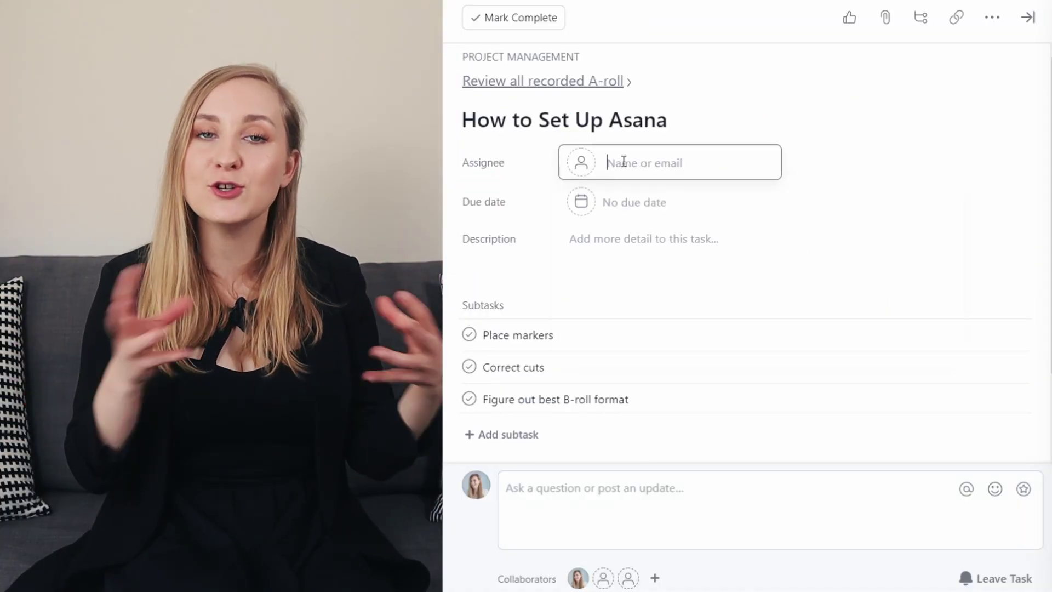
pyautogui.click(635, 198)
pyautogui.click(612, 249)
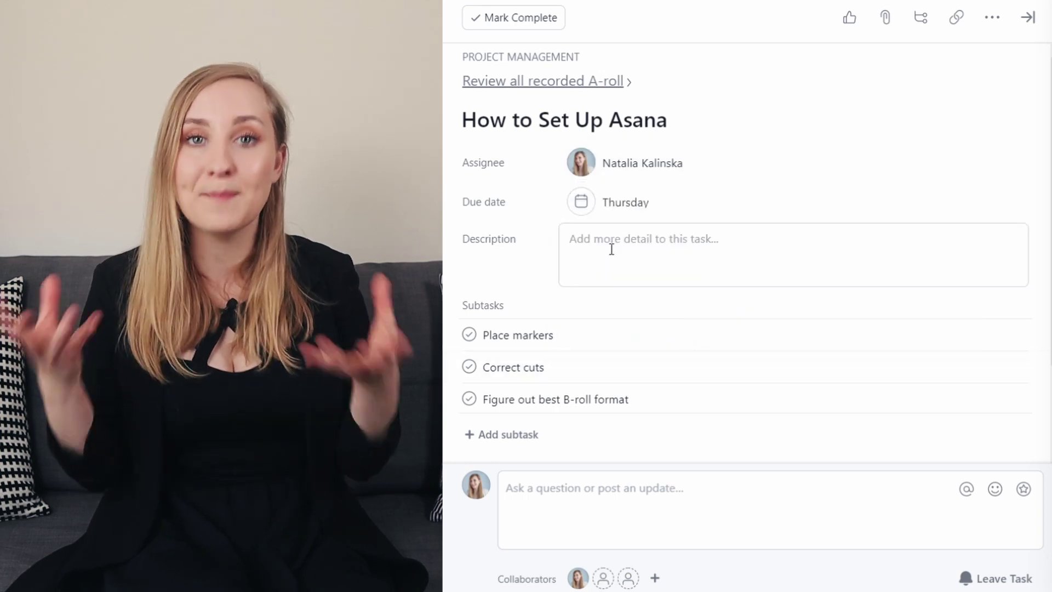
pyautogui.write('Hey, the')
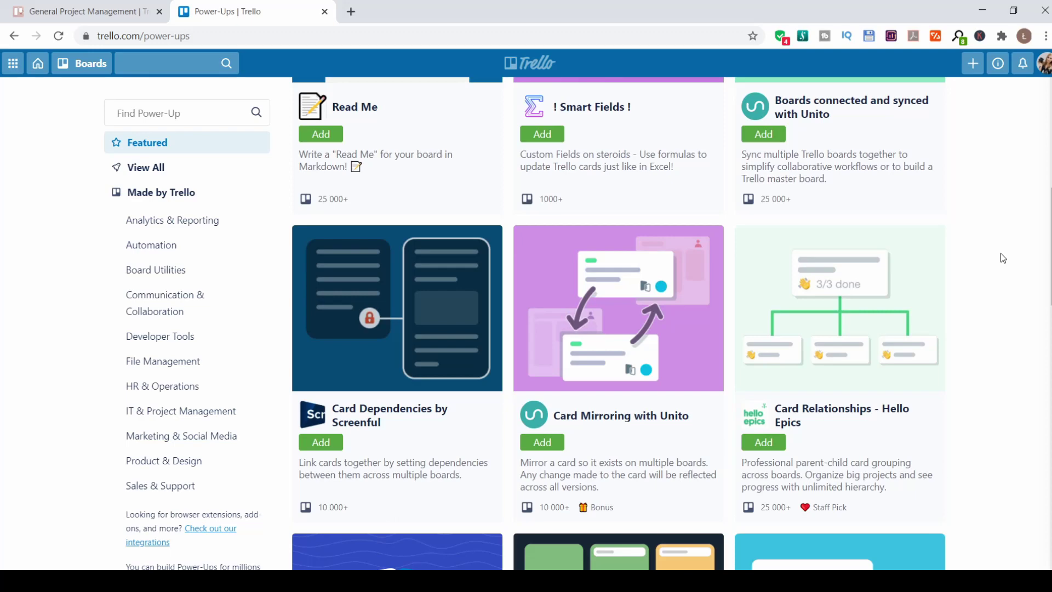
pyautogui.scroll(-10, 1001, 253)
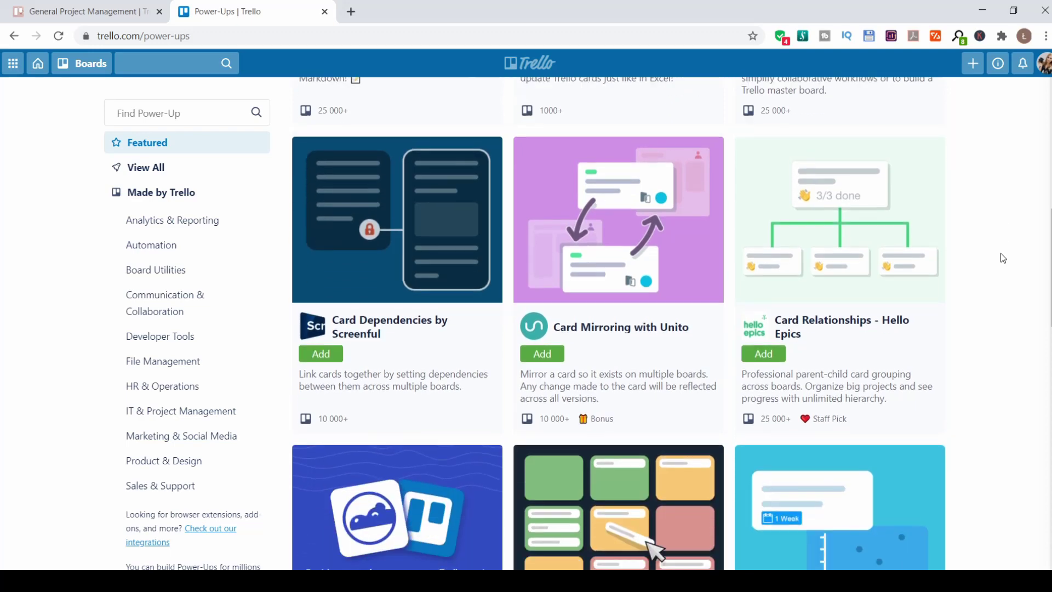
pyautogui.scroll(-4, 1001, 252)
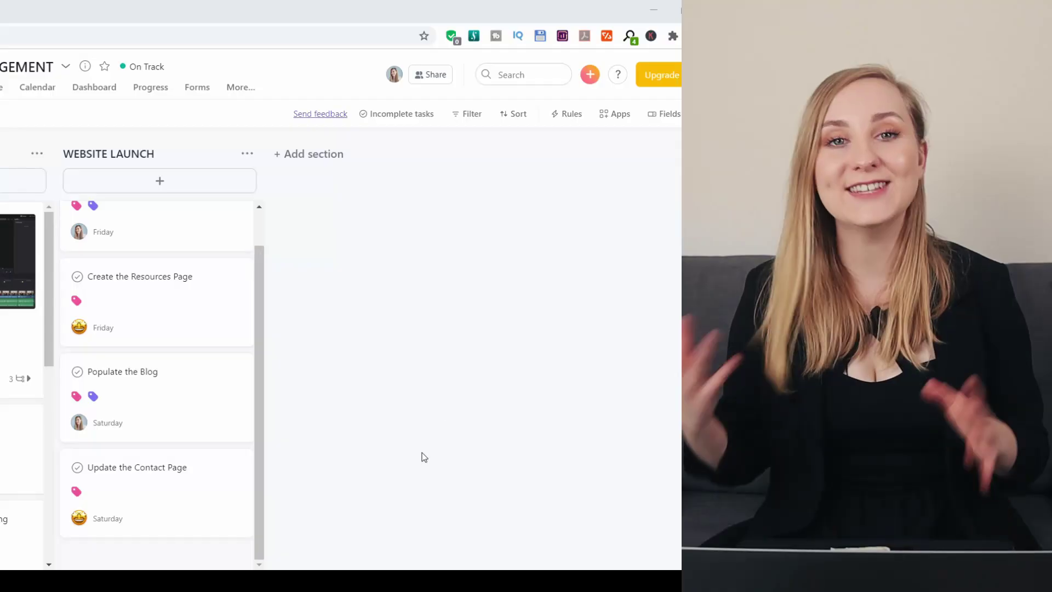
# Step: Upload the laptop-and-roses photo as an attachment on the Populate the Blog task
pyautogui.click(150, 407)
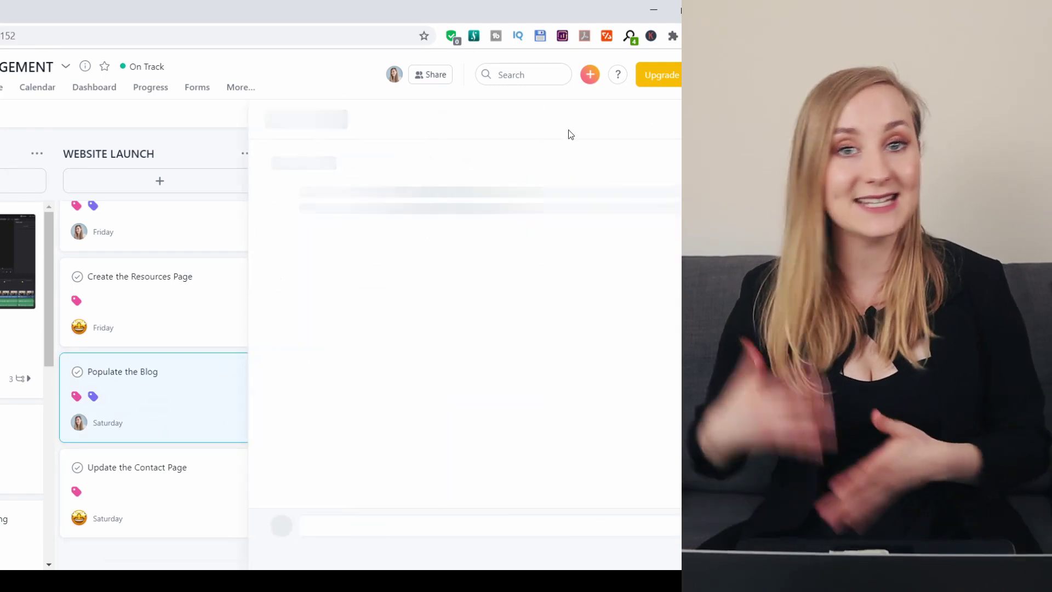
pyautogui.click(593, 121)
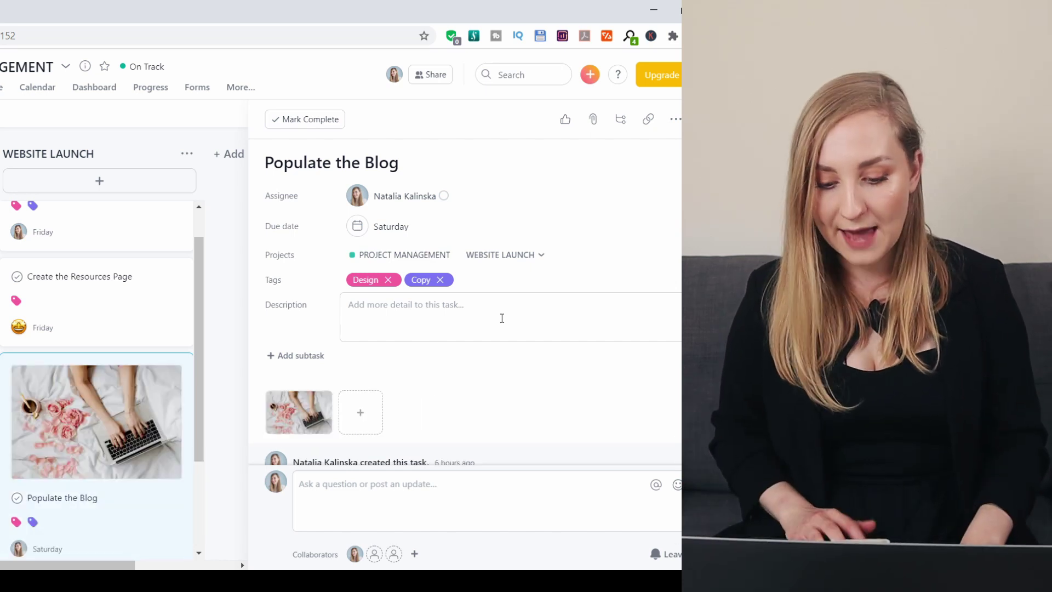
pyautogui.scroll(-3, 482, 324)
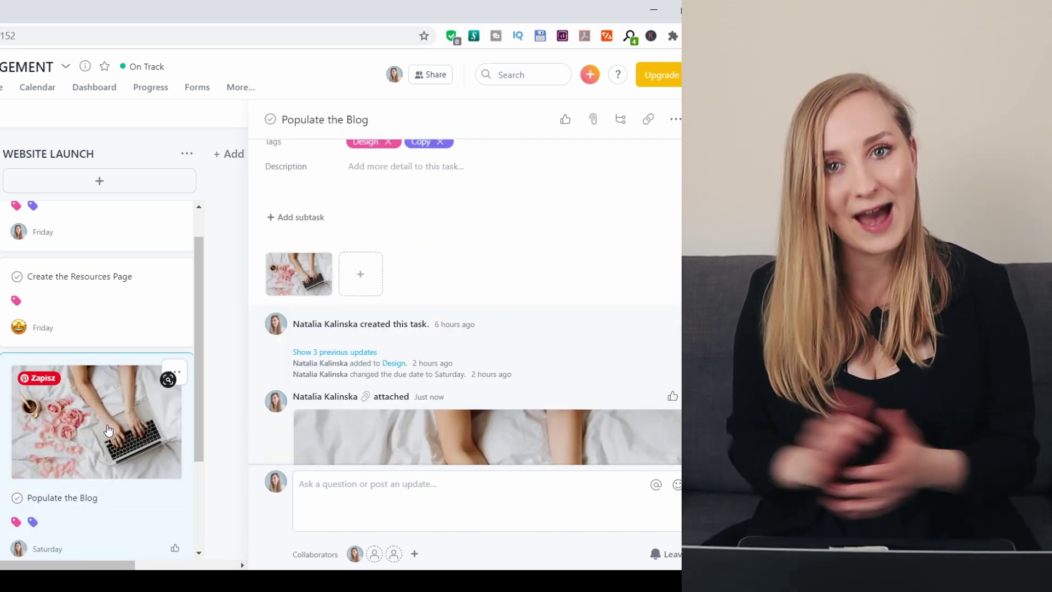
pyautogui.scroll(-2, 107, 430)
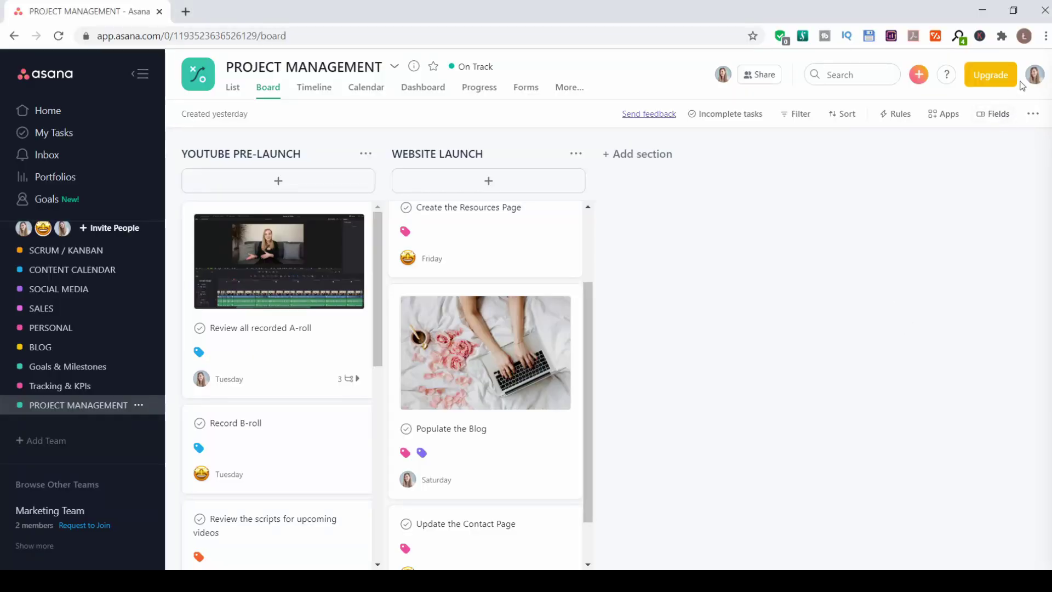
# Step: Choose the Sky background in Profile Settings' Display tab and close the settings
pyautogui.click(951, 220)
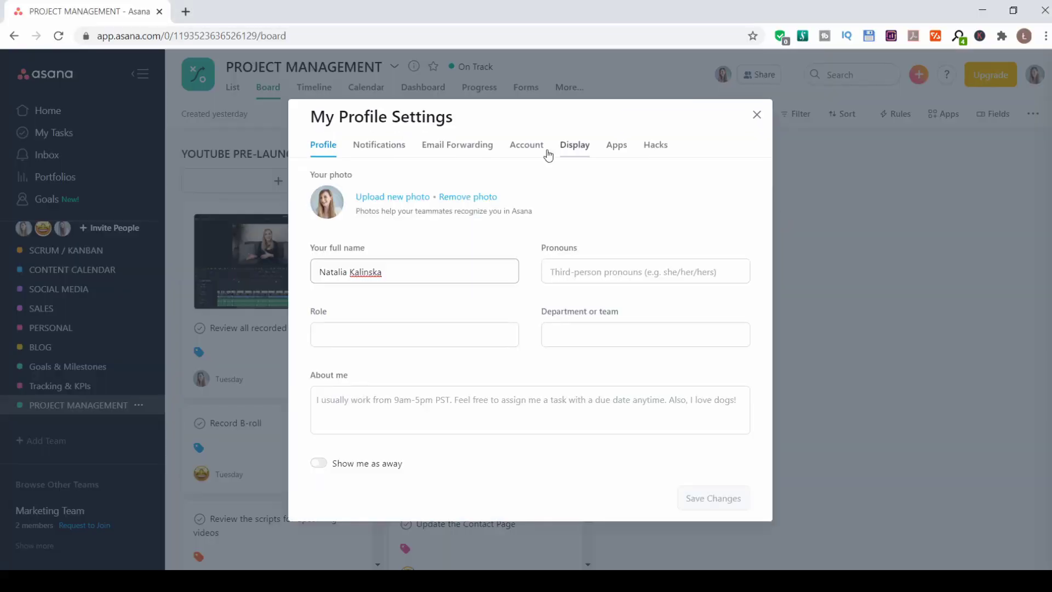
pyautogui.click(580, 153)
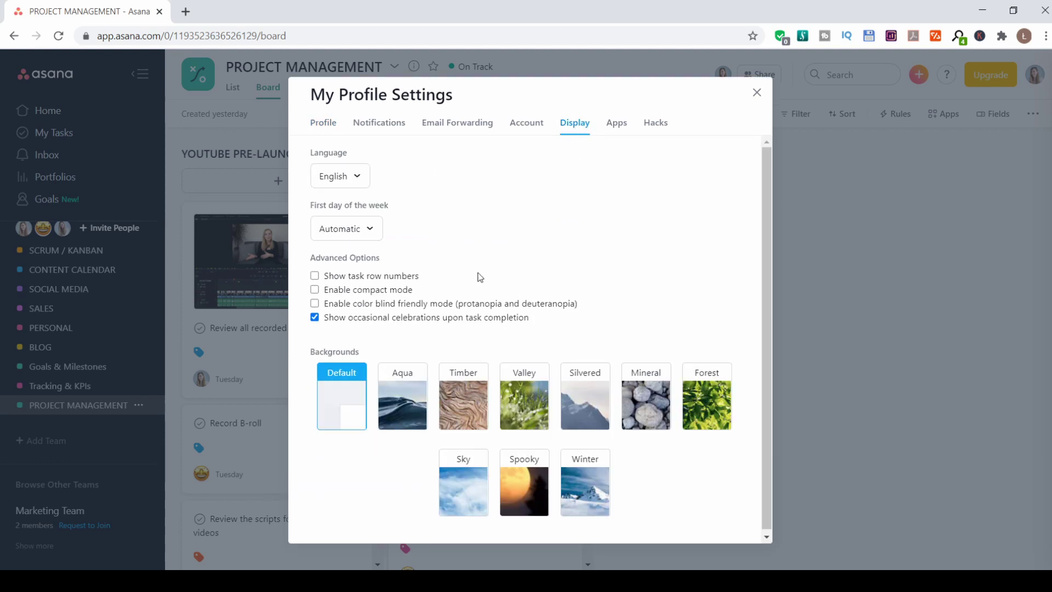
pyautogui.scroll(-1, 460, 313)
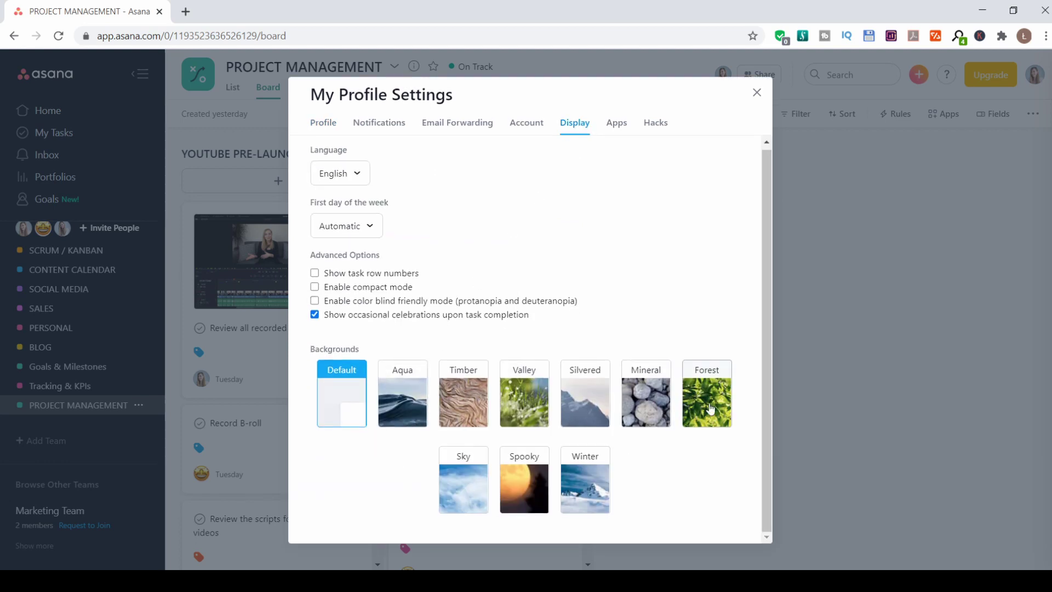
pyautogui.click(464, 493)
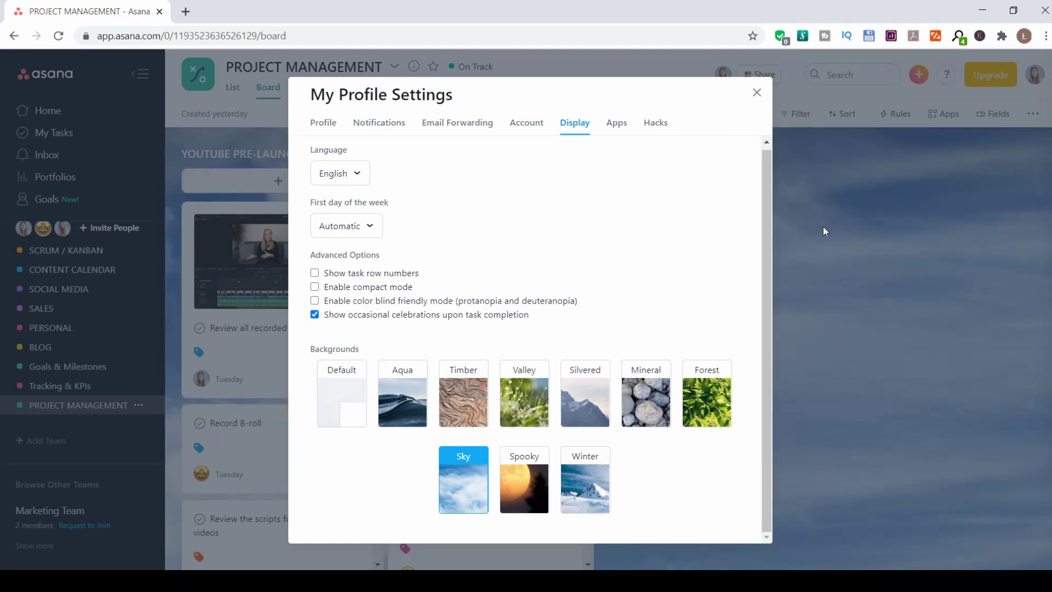
pyautogui.click(757, 92)
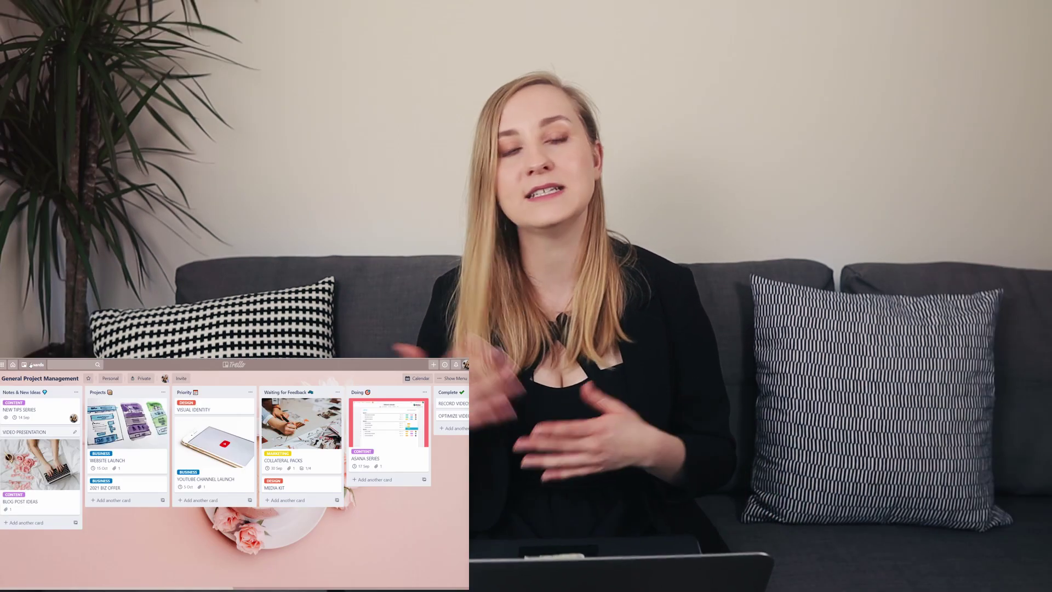
pyautogui.click(29, 445)
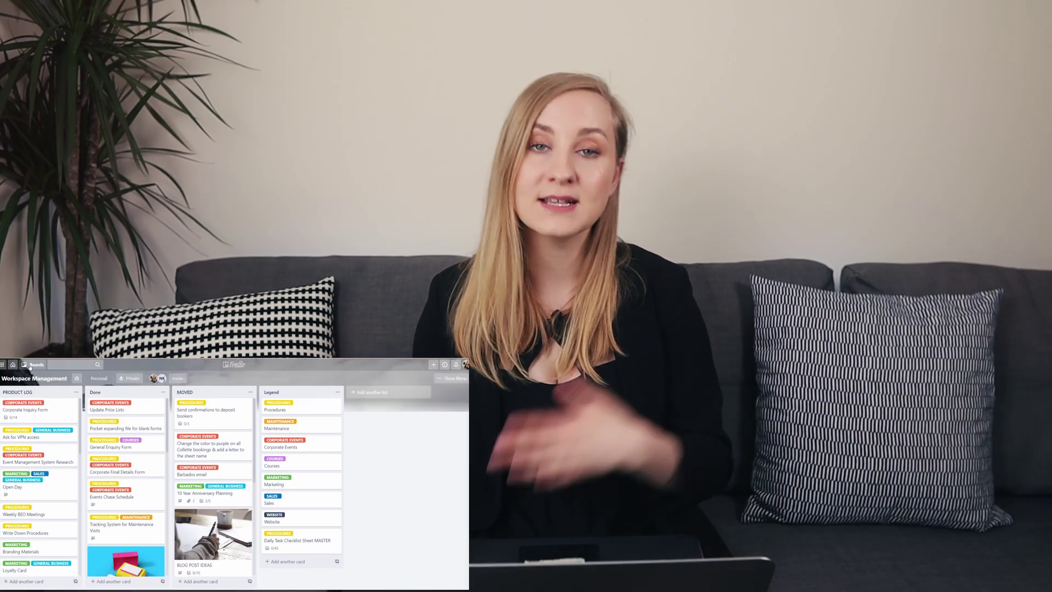
pyautogui.click(31, 364)
pyautogui.click(28, 405)
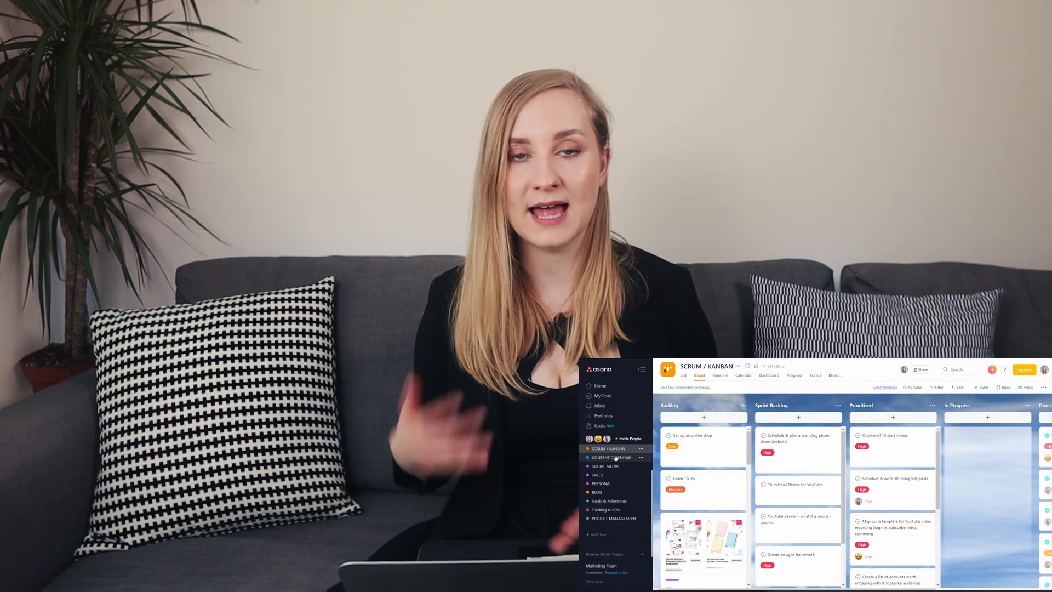
pyautogui.click(615, 459)
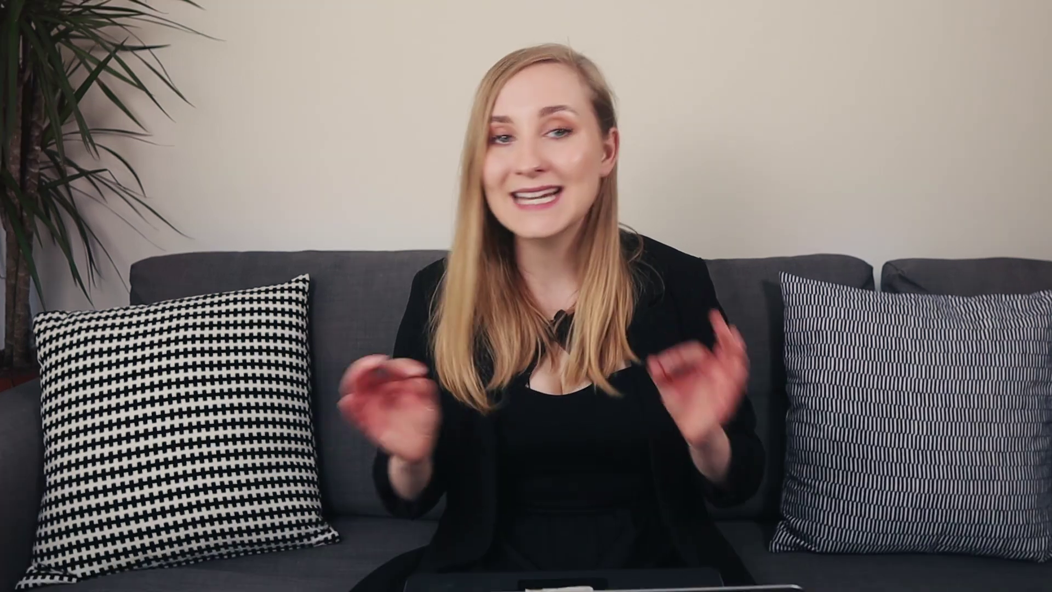